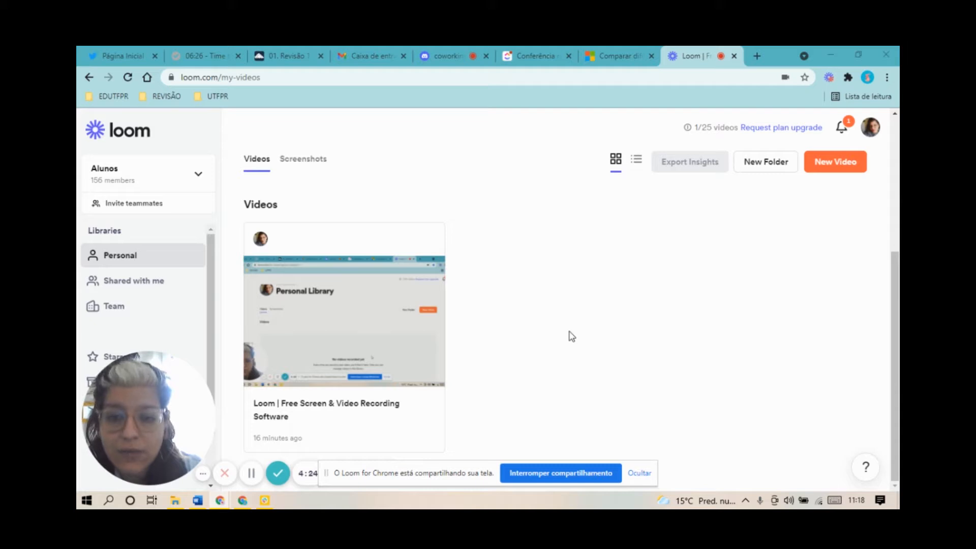
Step: Switch to Word and start the Compare command for two versions of a document
left_click(198, 502)
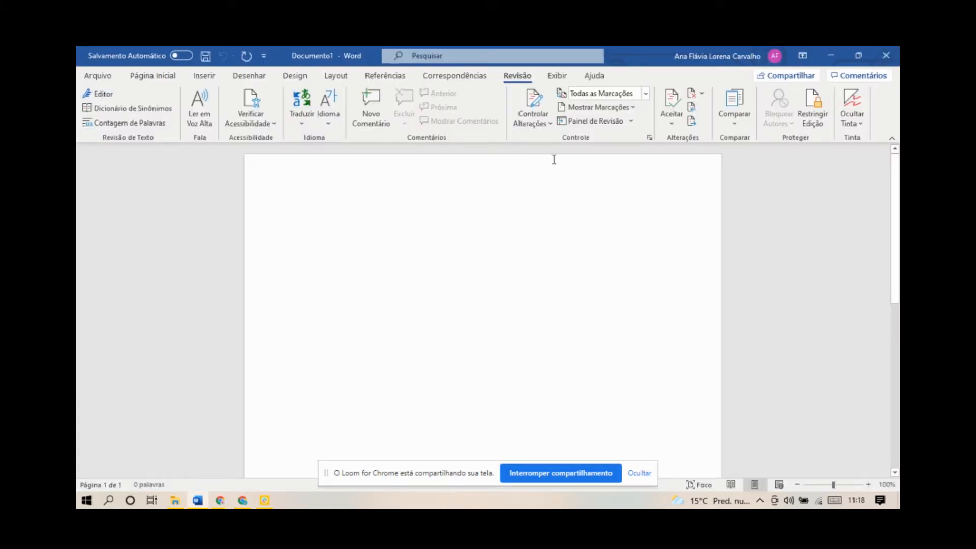
left_click(455, 76)
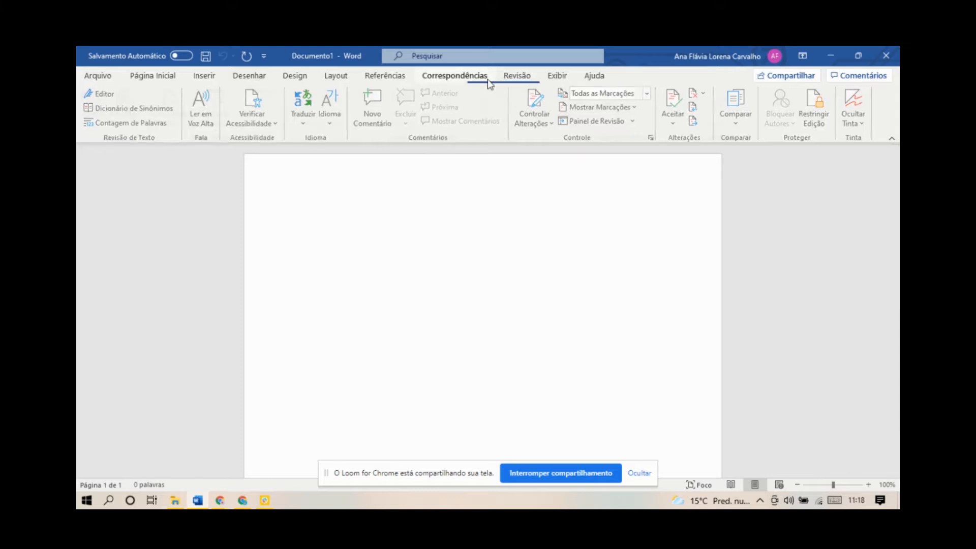
left_click(516, 76)
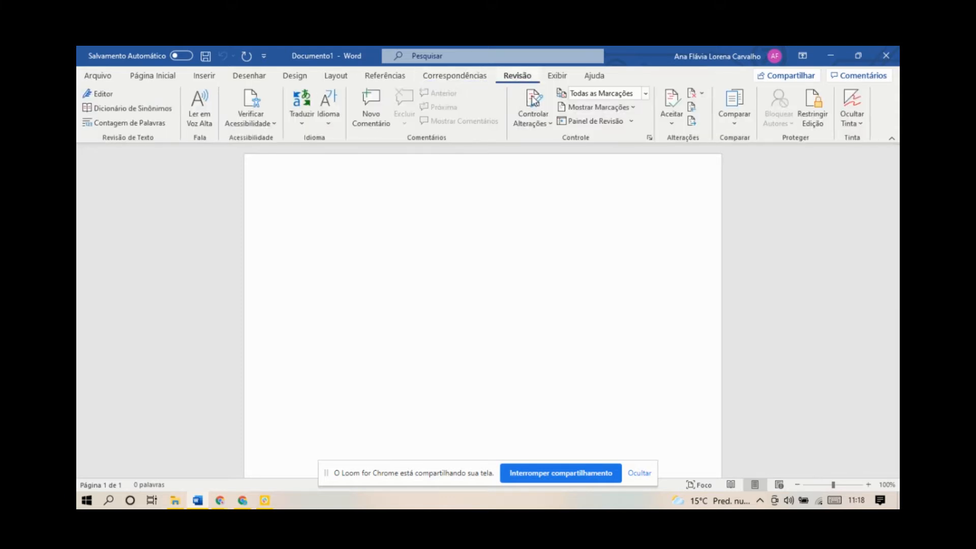
left_click(746, 127)
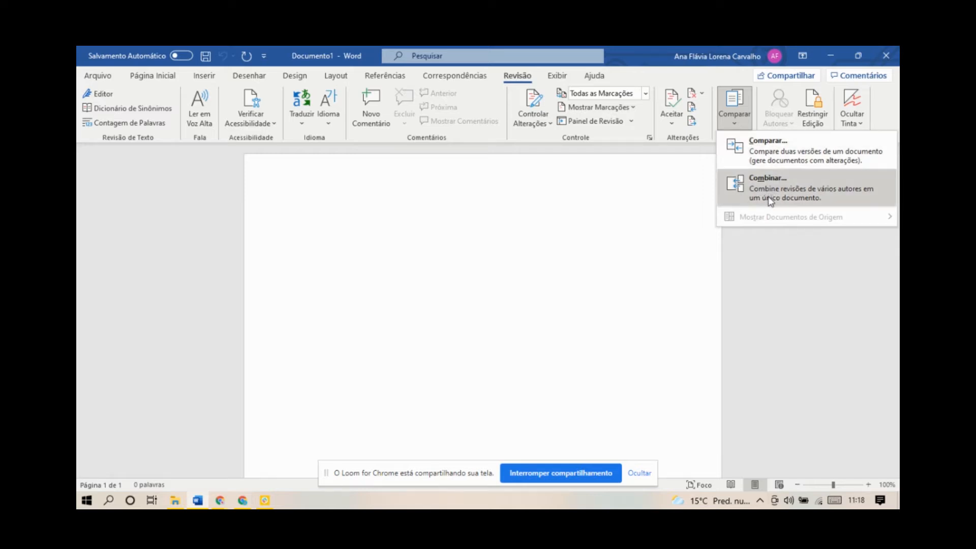
left_click(760, 158)
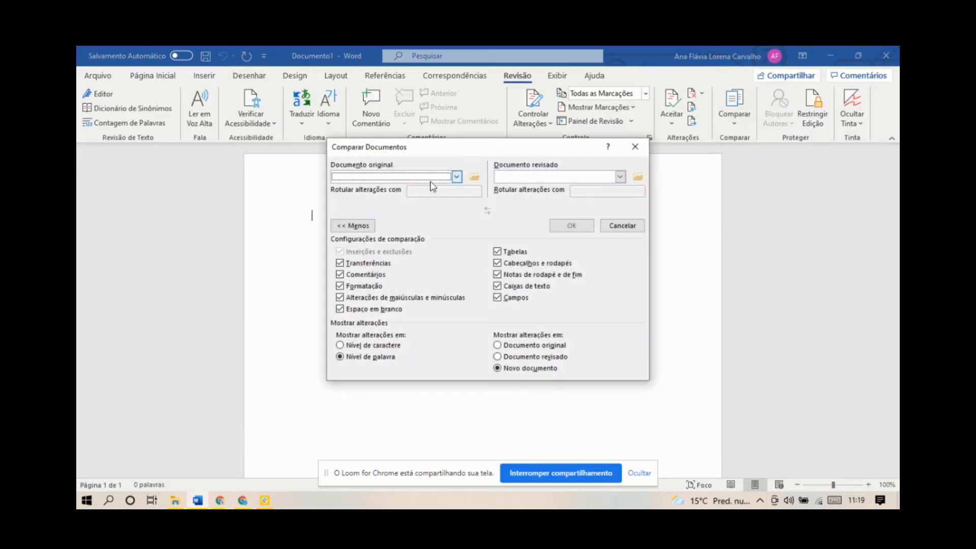
Step: Choose Capitulo 7_Jabuticabeiras_revisado from the REVISADOS folder as the original document
left_click(456, 176)
left_click(456, 177)
left_click(381, 176)
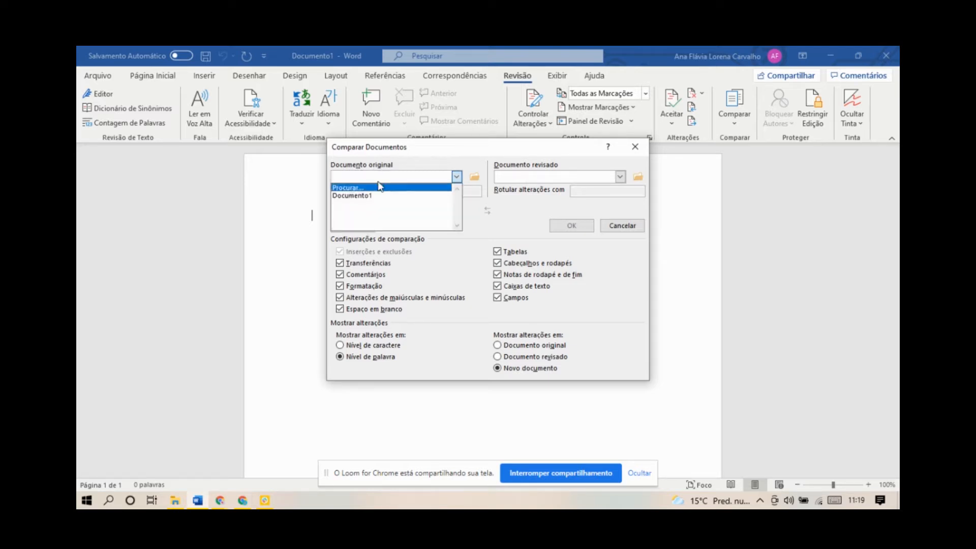
left_click(377, 181)
left_click(378, 181)
left_click(380, 188)
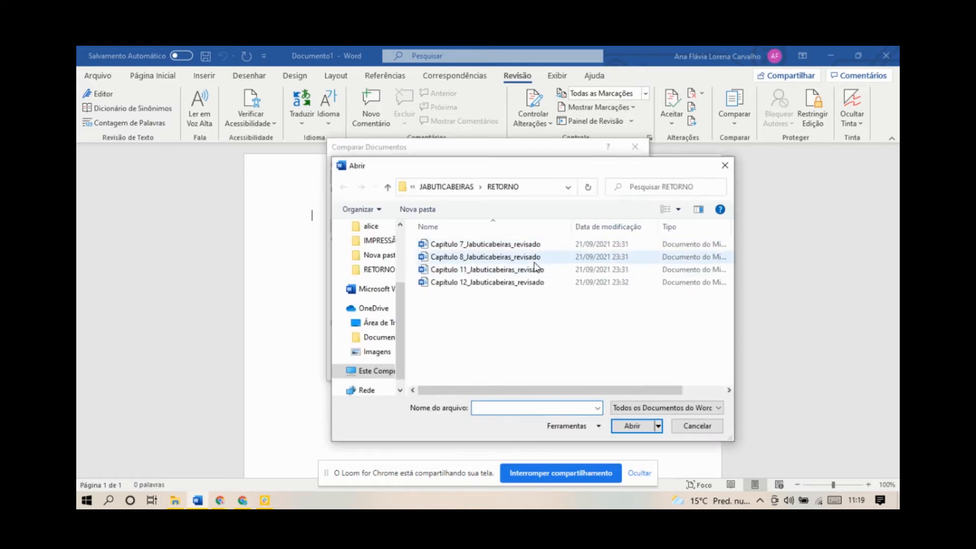
left_click(457, 186)
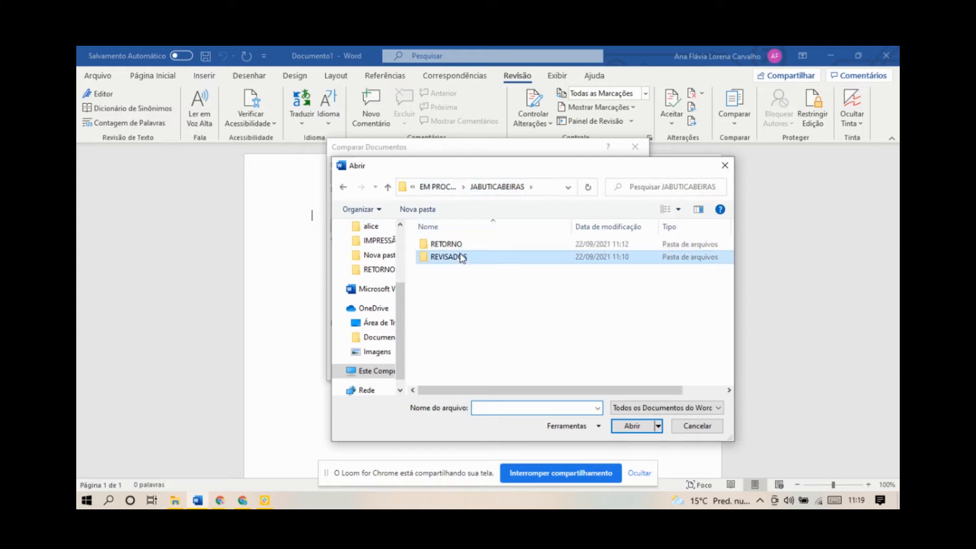
double_click(460, 257)
left_click(468, 245)
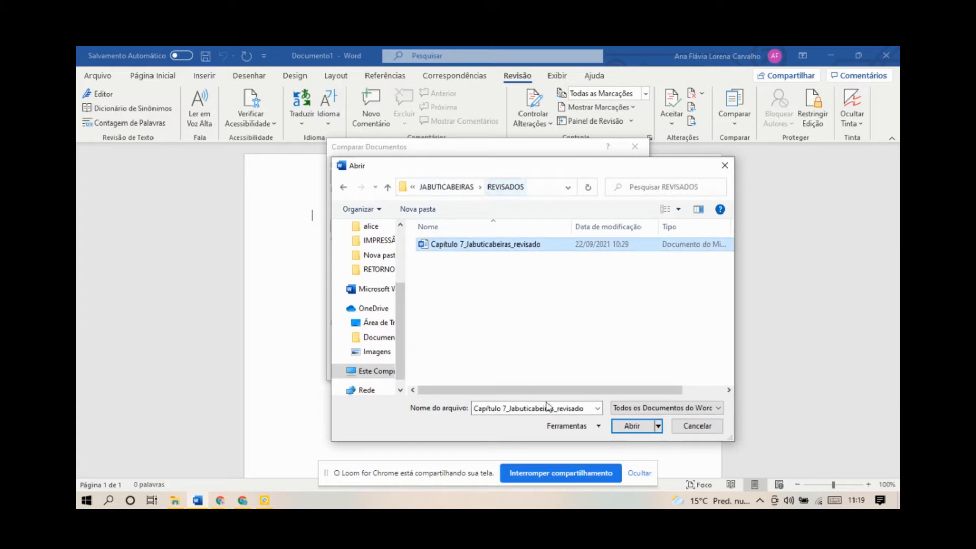
left_click(629, 428)
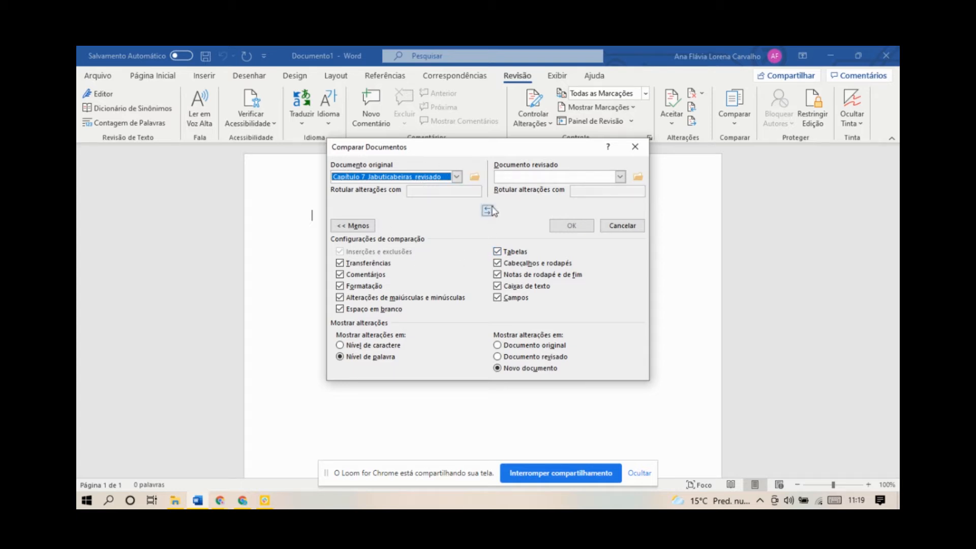
Step: Choose Capitulo 7_Jabuticabeiras_revisado from the RETORNO folder as the revised document
left_click(439, 181)
left_click(437, 179)
left_click(529, 181)
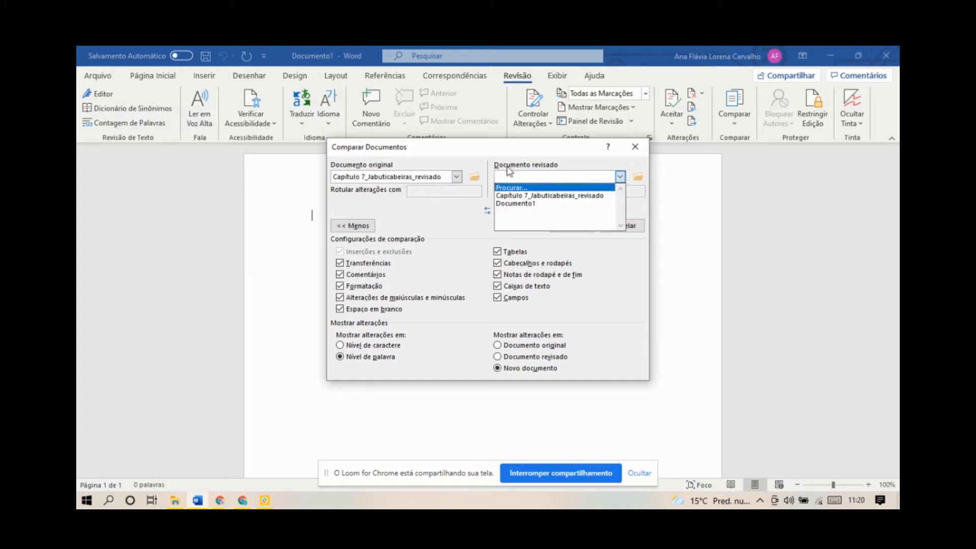
left_click(566, 188)
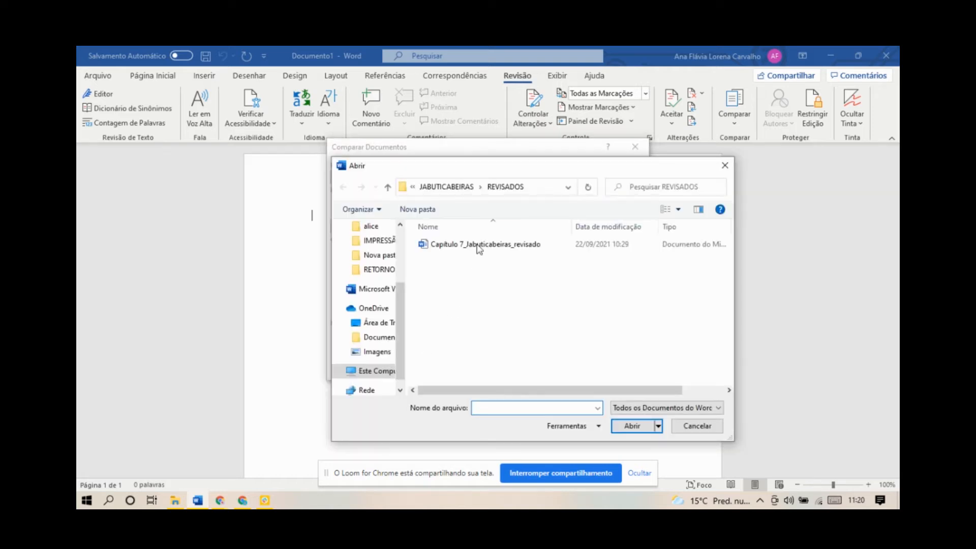
left_click(456, 189)
double_click(452, 244)
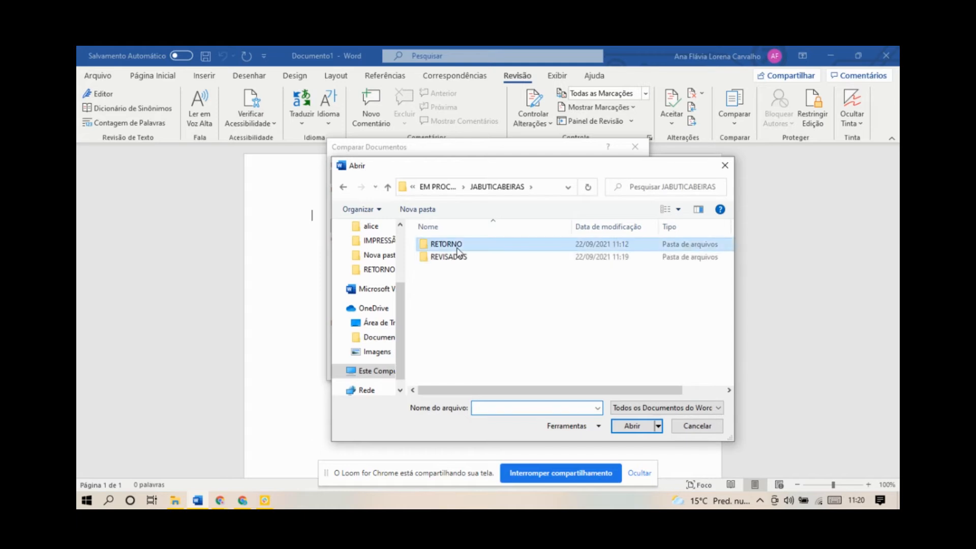
left_click(471, 248)
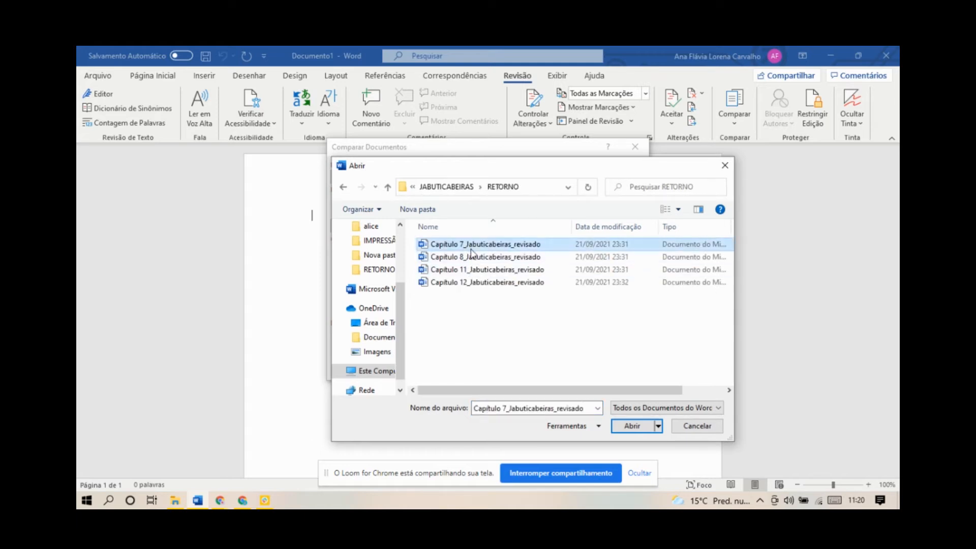
left_click(621, 429)
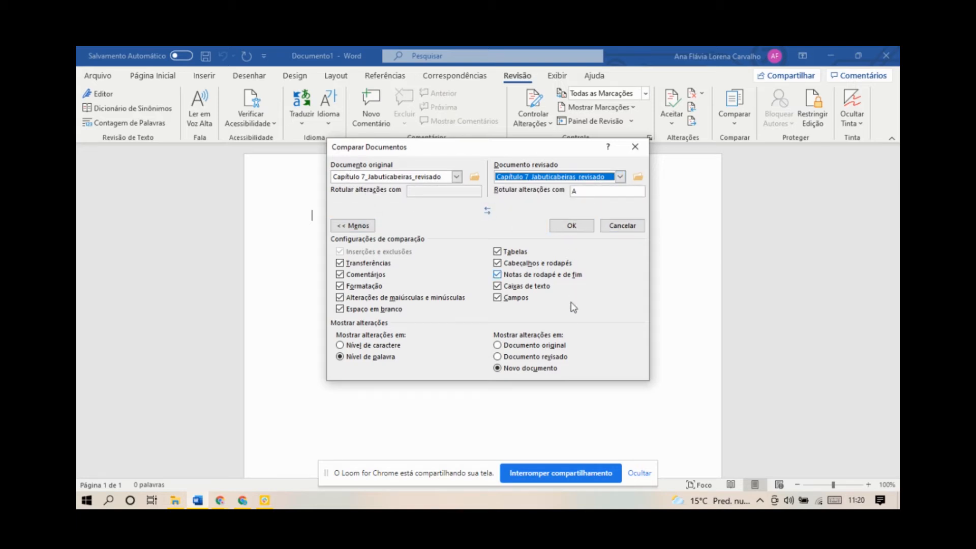
Step: Run the comparison and agree to treat existing tracked changes as accepted
left_click(570, 228)
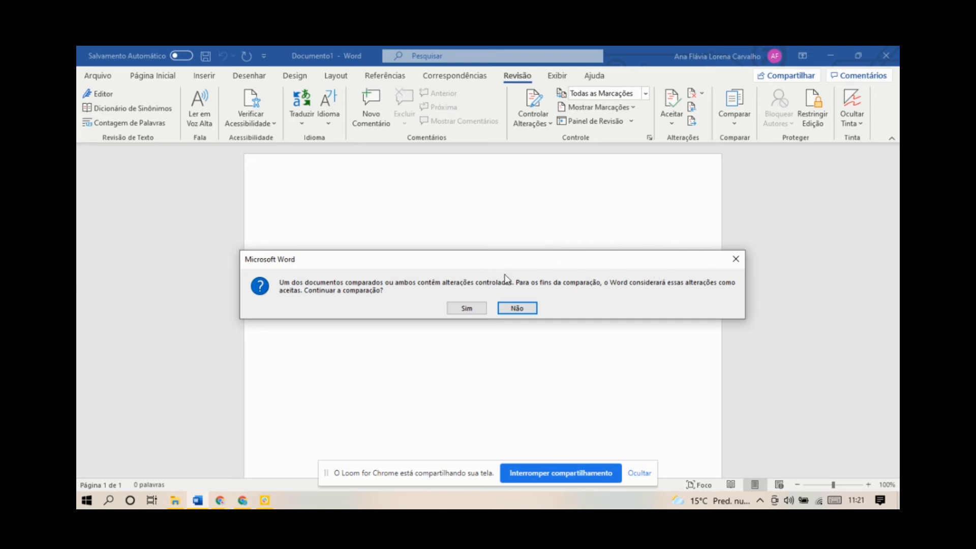
left_click(480, 309)
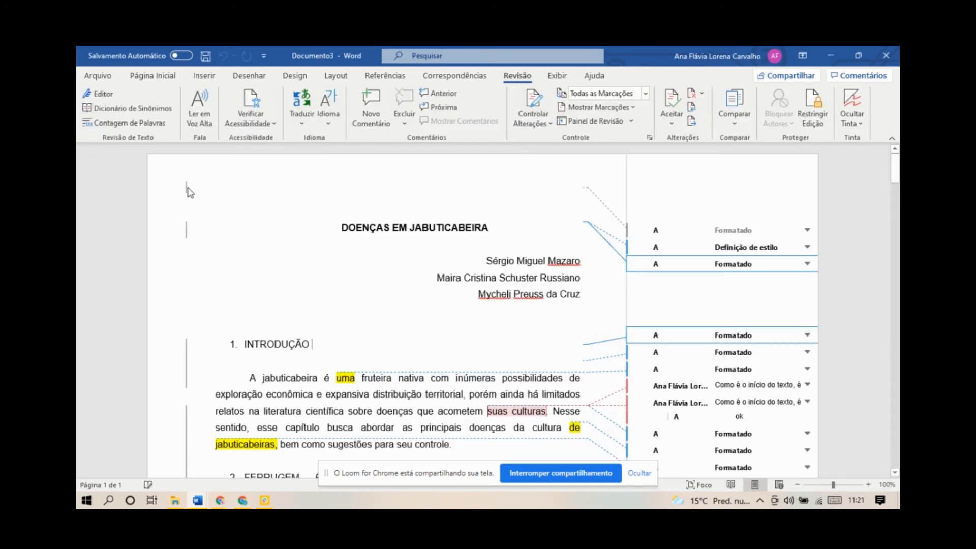
Step: Scroll through the compared document and review the options for accepting changes
scroll(434, 318, "down", 5)
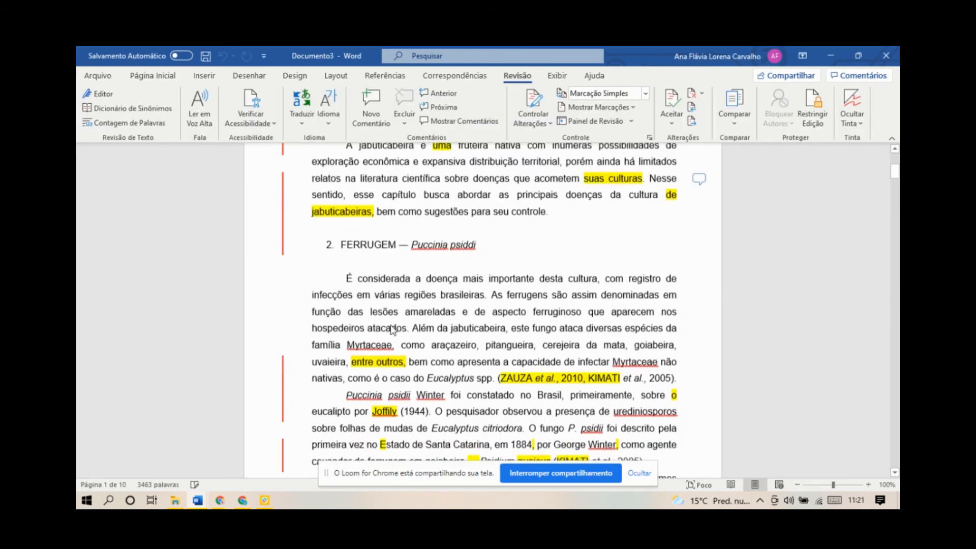
scroll(428, 365, "up", 5)
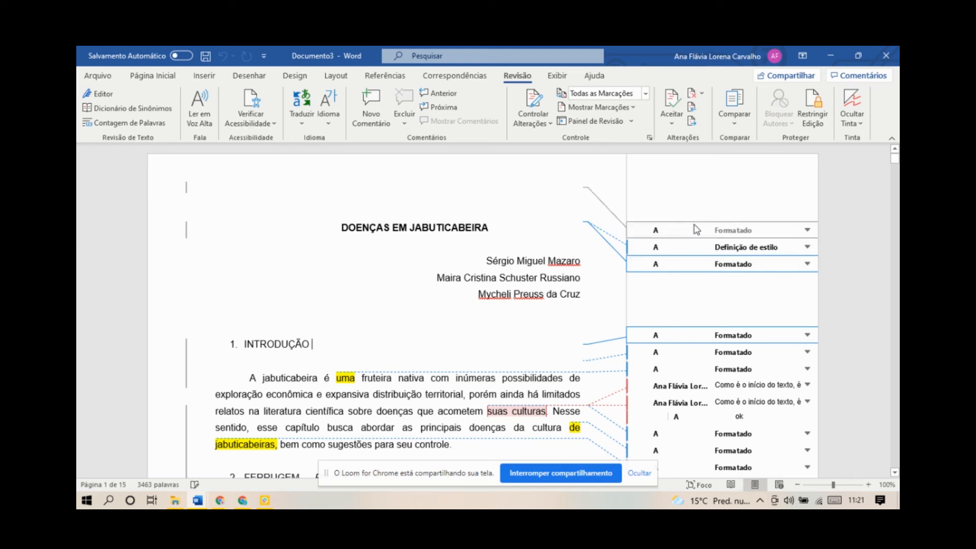
left_click(673, 125)
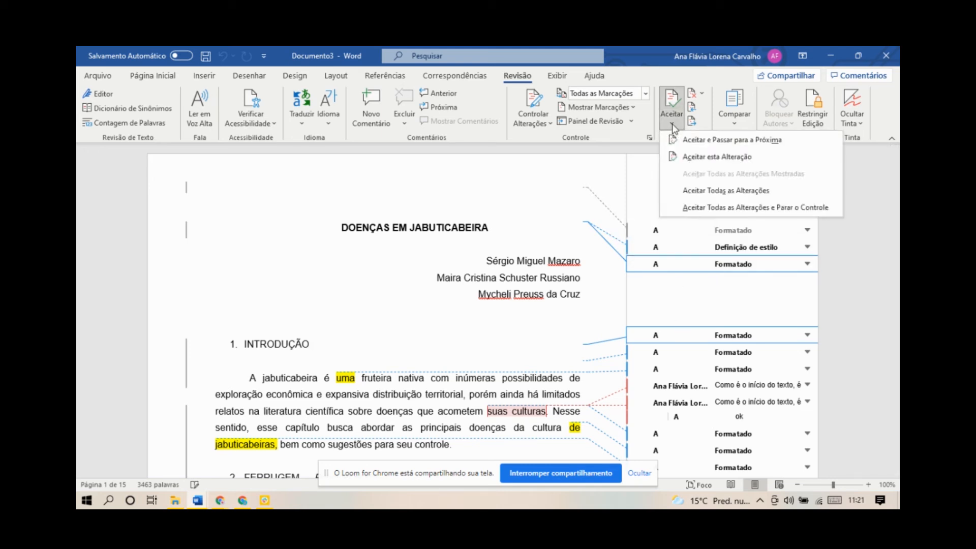
left_click(672, 127)
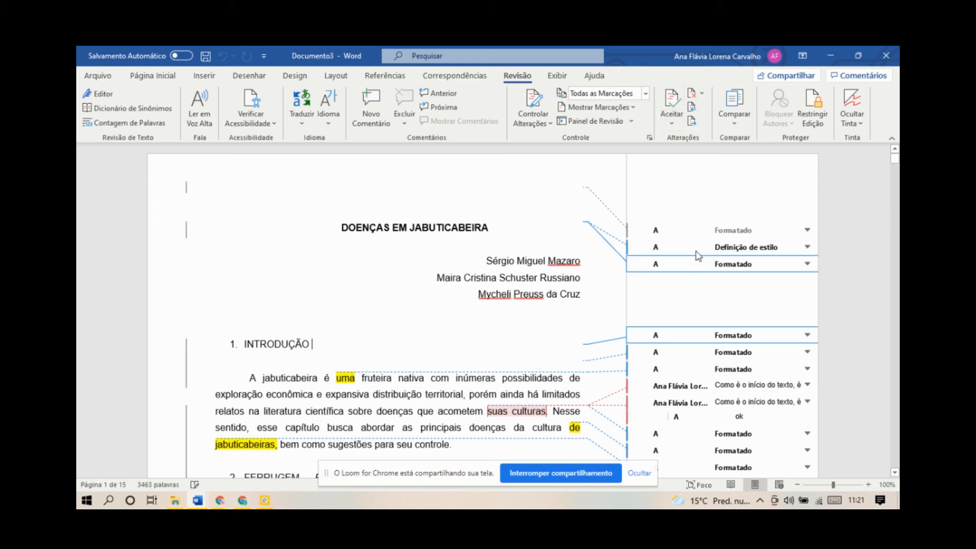
scroll(732, 214, "down", 3)
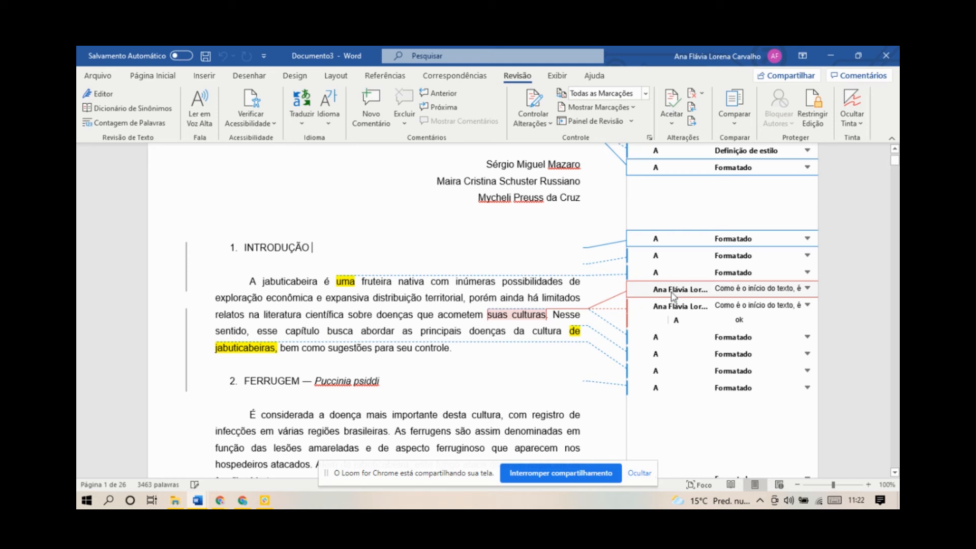
left_click(572, 292)
scroll(657, 241, "up", 3)
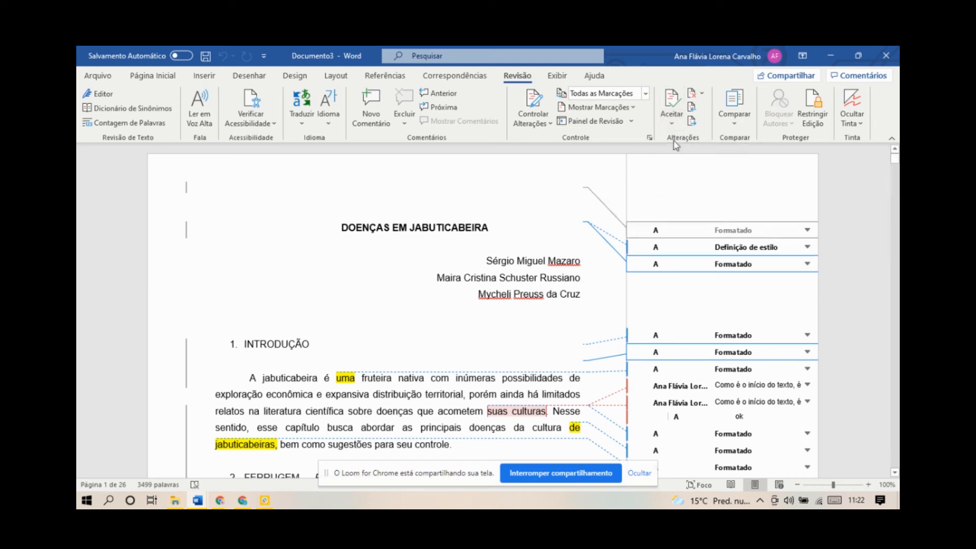
Step: Accept the first tracked changes one at a time, moving to the next change after each
left_click(674, 124)
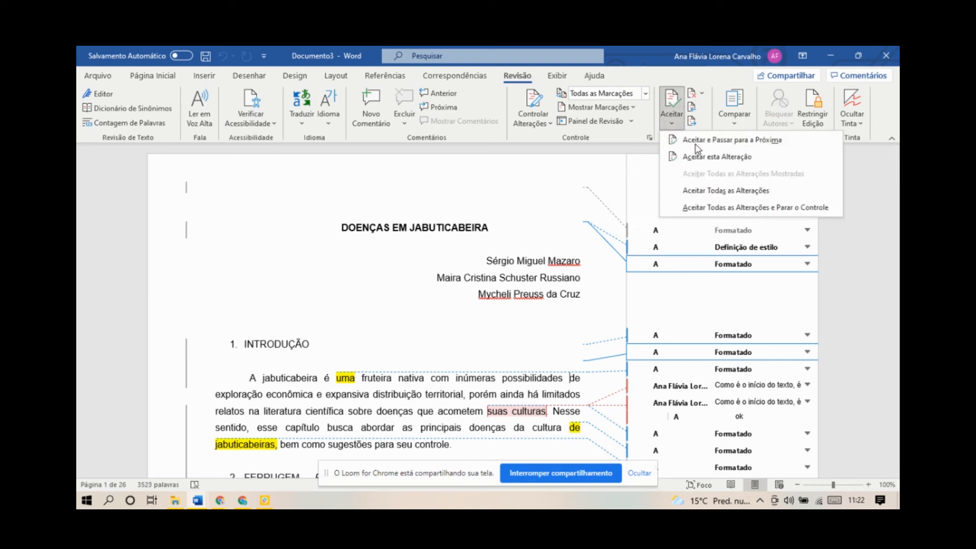
left_click(692, 141)
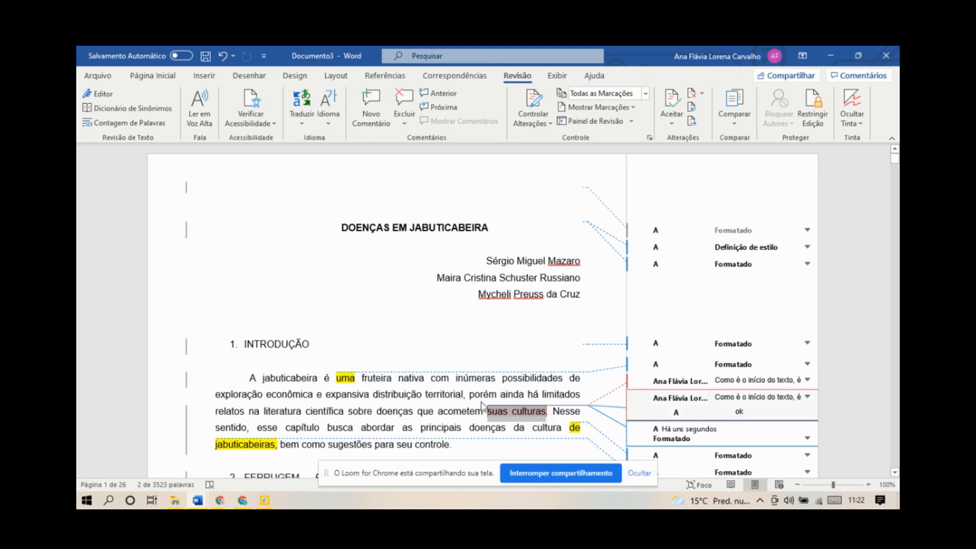
left_click(649, 381)
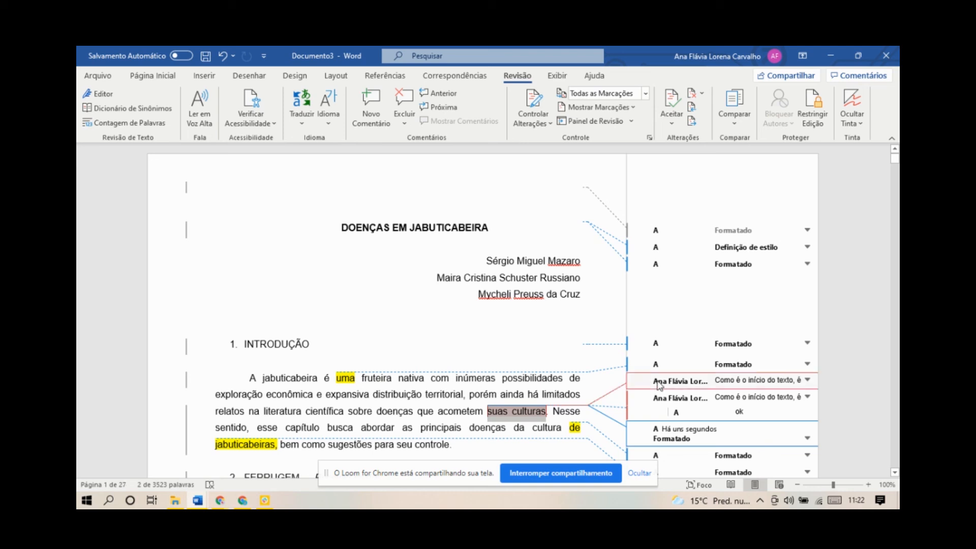
left_click(672, 124)
left_click(690, 137)
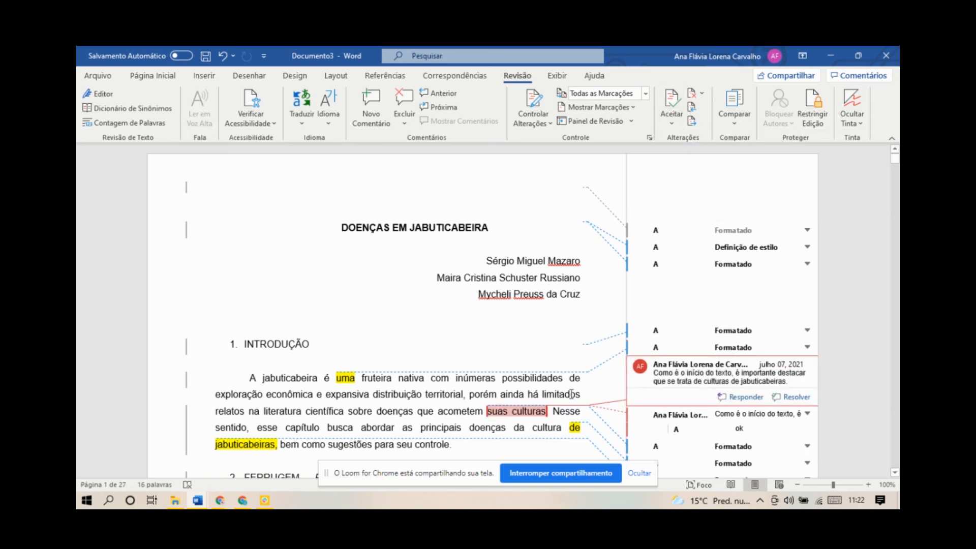
Step: Change "suas culturas" to "as culturas de jabuticabeiras" in the introduction's first paragraph, following the comment
left_click(532, 412)
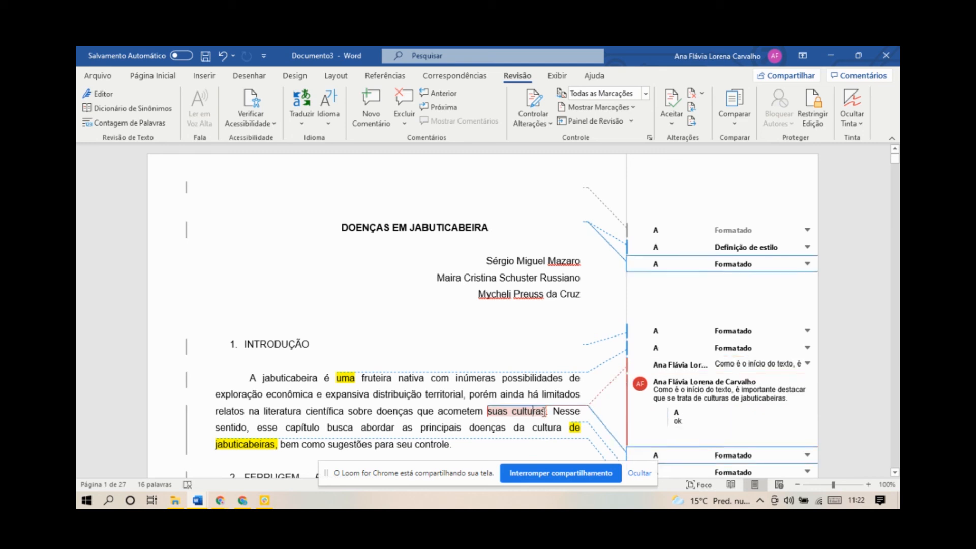
left_click(550, 414)
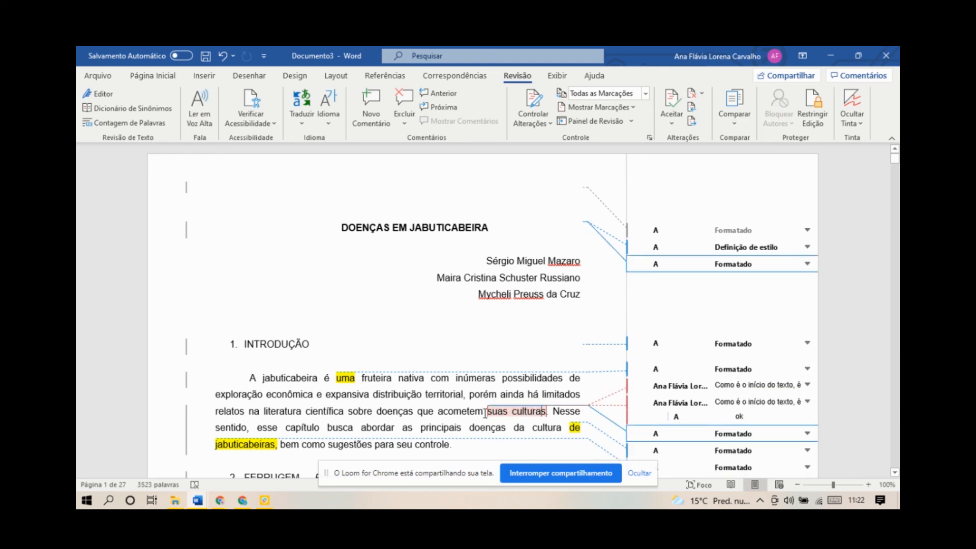
left_click_drag(489, 412, 508, 412)
key("BackSpace")
type("a ")
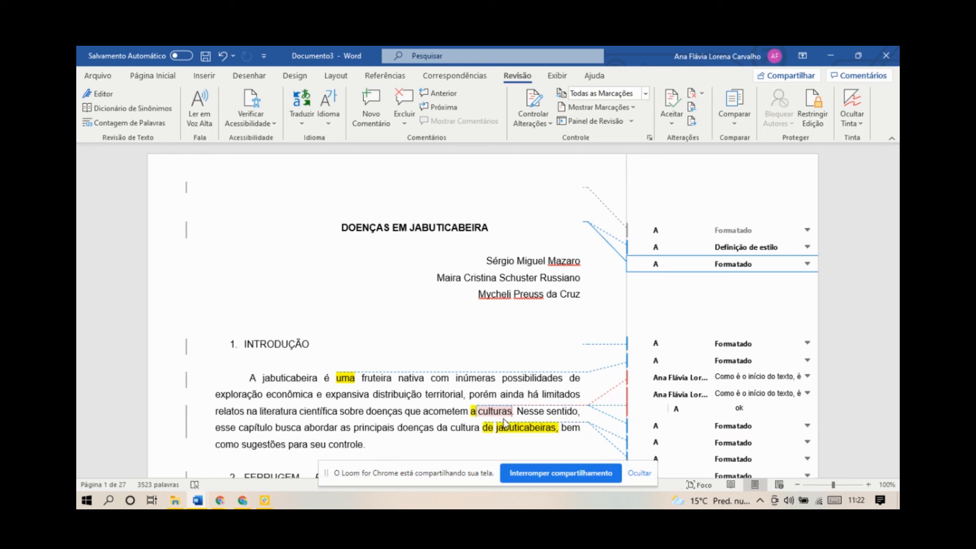
type("s")
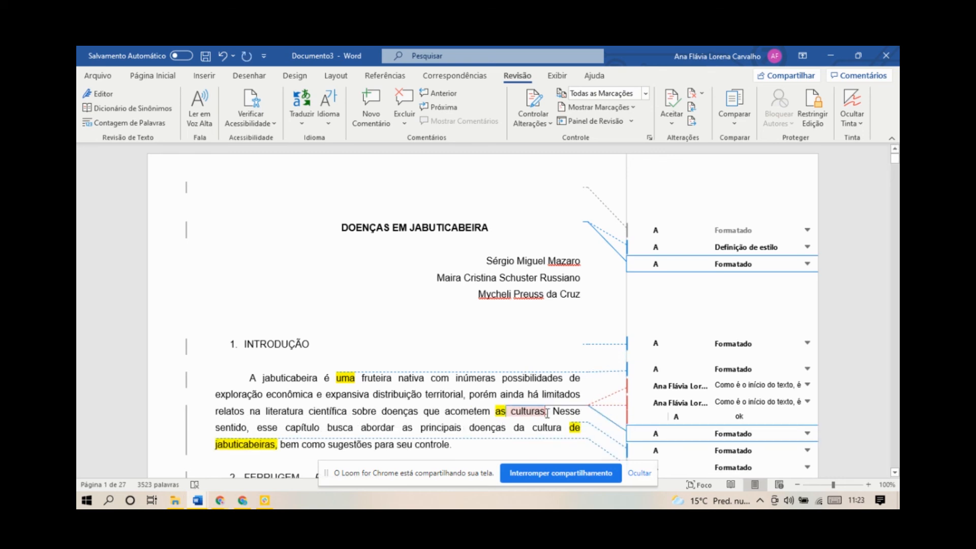
left_click(633, 396)
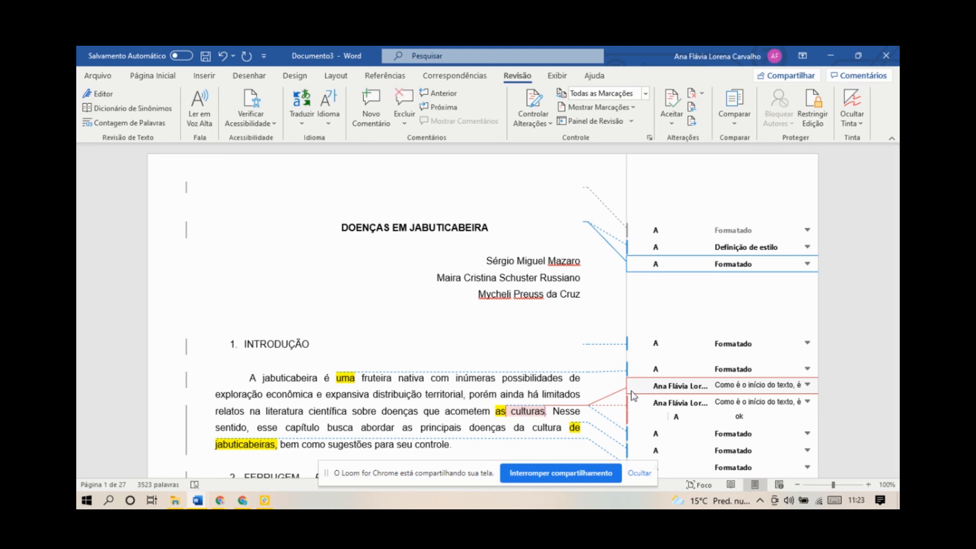
type("de jabuticabeiras")
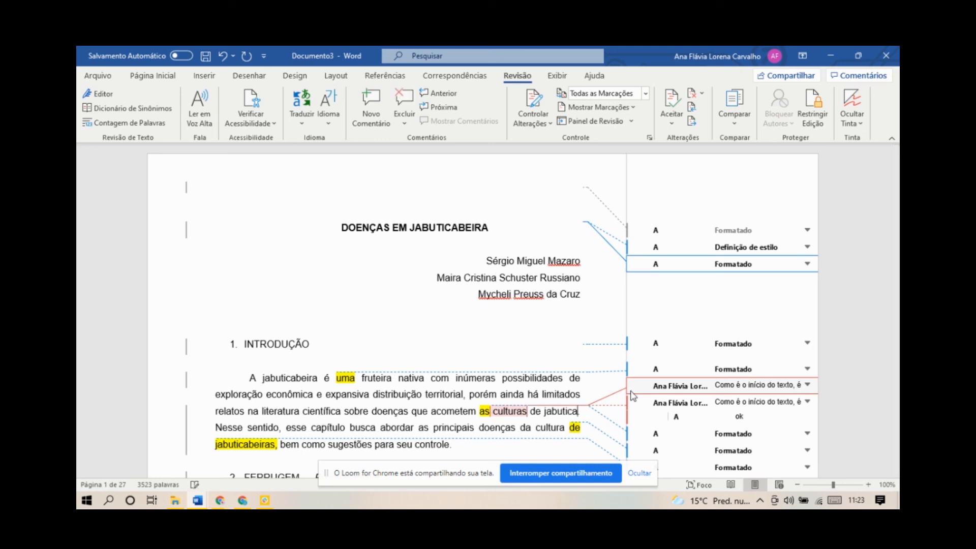